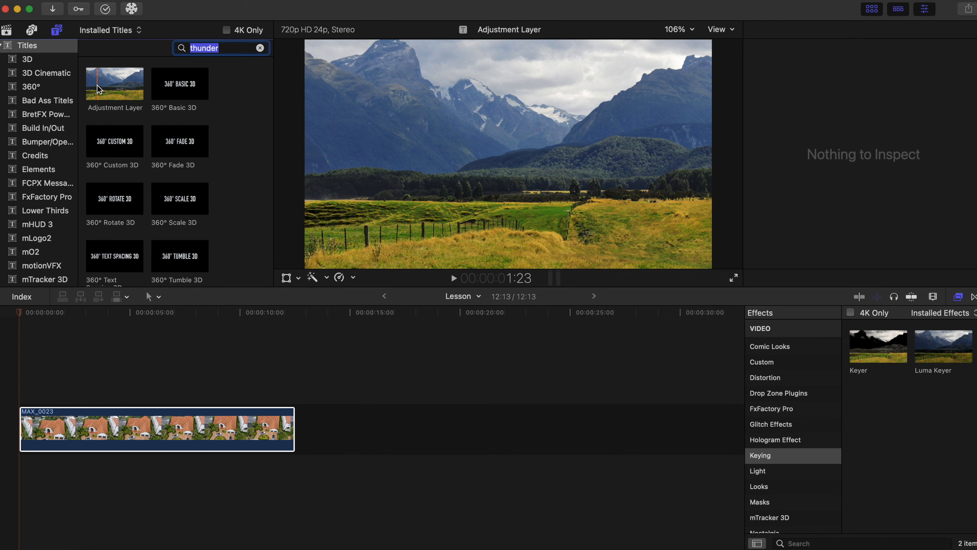
Add an Adjustment Layer title above the MAX_0023 clip, trimmed to run from about 2.5 seconds to the clip's end.
{"action": "left_click_drag", "start_coordinate": [98, 88], "coordinate": [9, 389]}
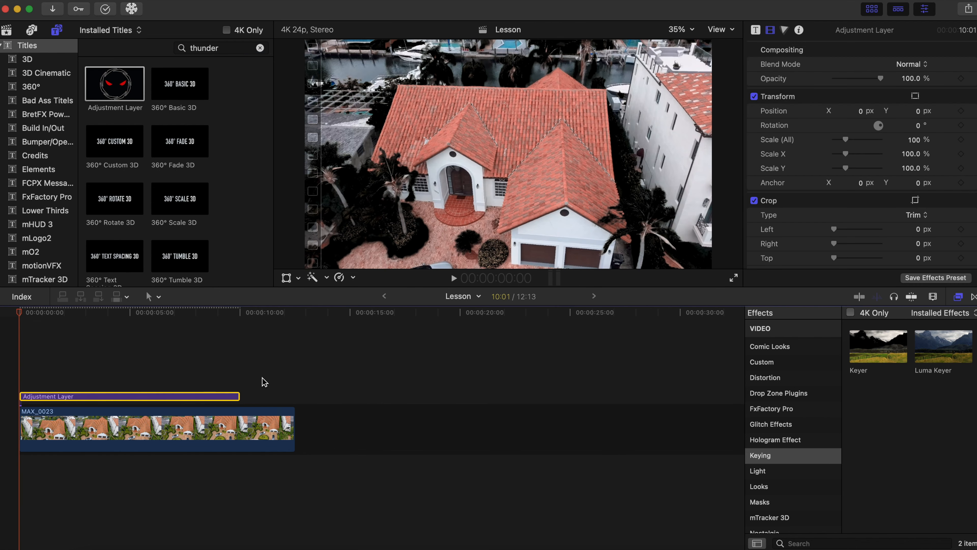
{"action": "left_click_drag", "start_coordinate": [238, 397], "coordinate": [290, 409]}
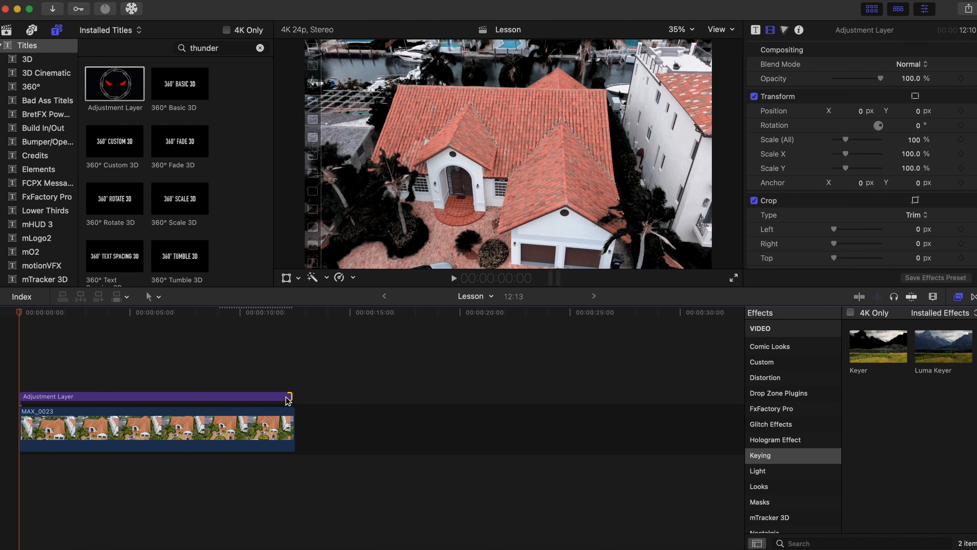
{"action": "left_click_drag", "start_coordinate": [291, 397], "coordinate": [294, 398]}
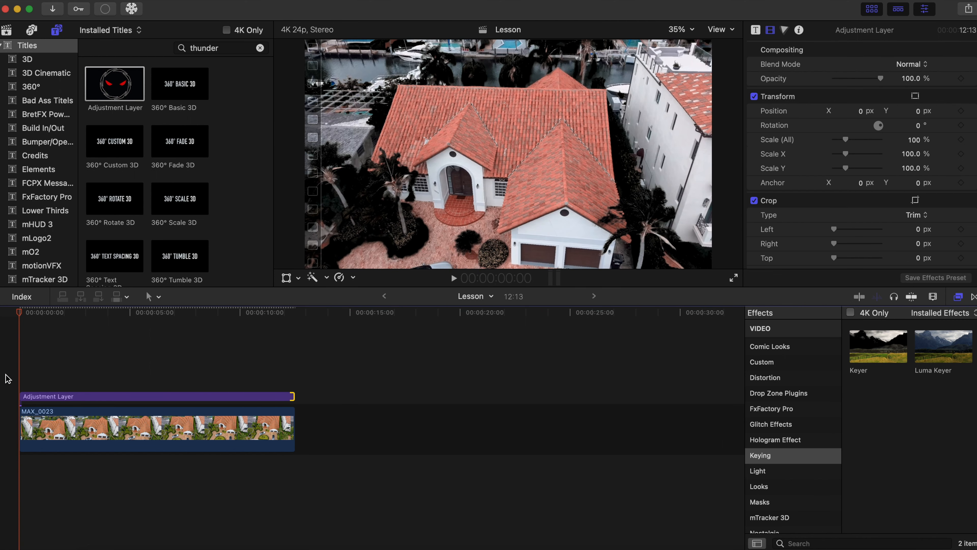
{"action": "left_click_drag", "start_coordinate": [21, 397], "coordinate": [74, 410]}
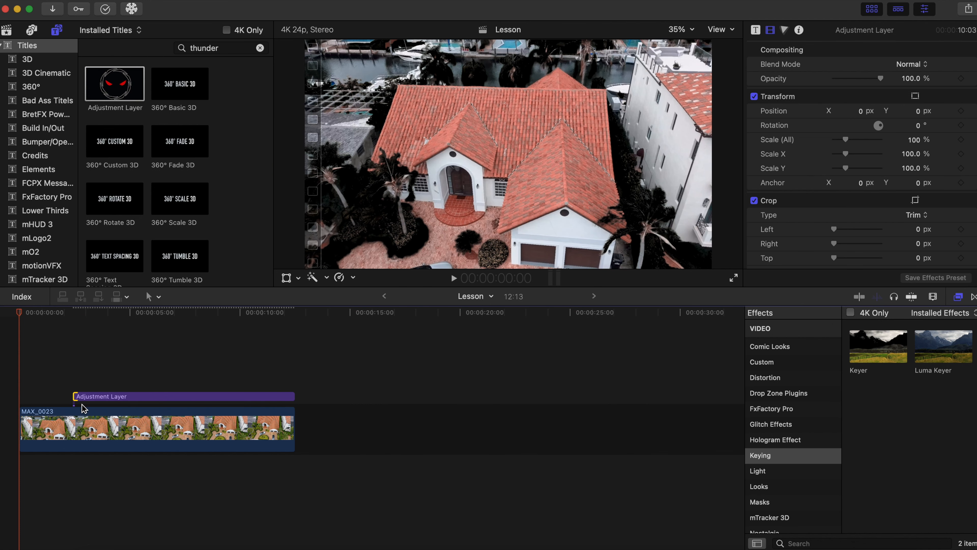
Find the Earthquake effect among all video effects, apply it to the adjustment layer, and play the shaking section.
{"action": "left_click", "coordinate": [100, 398]}
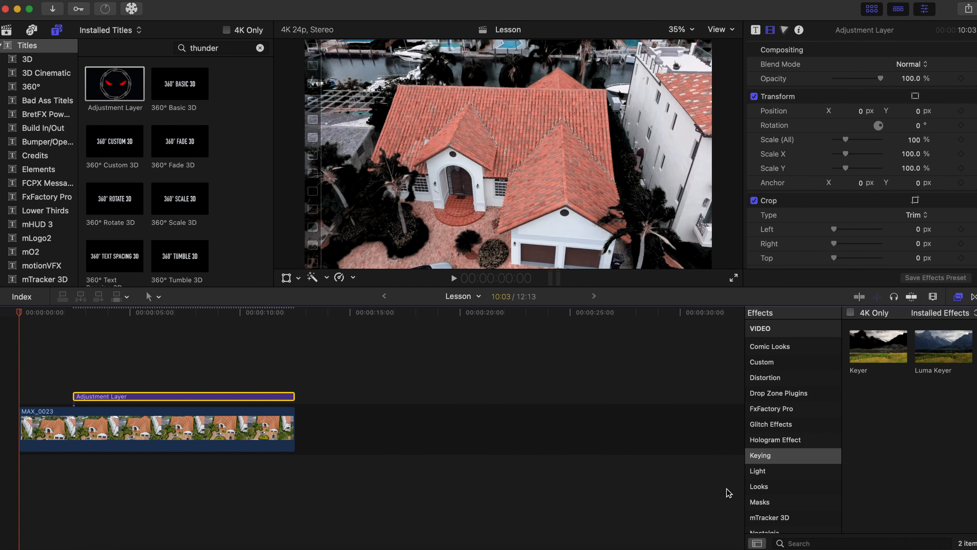
{"action": "left_click", "coordinate": [812, 543]}
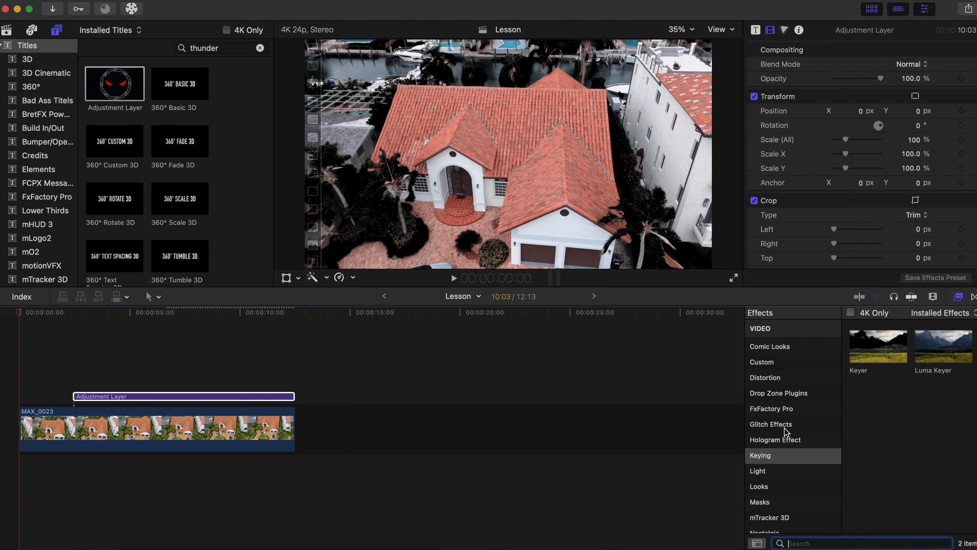
{"action": "scroll", "coordinate": [785, 428], "scroll_direction": "up", "scroll_amount": 6}
{"action": "left_click", "coordinate": [773, 371]}
{"action": "key", "text": "e"}
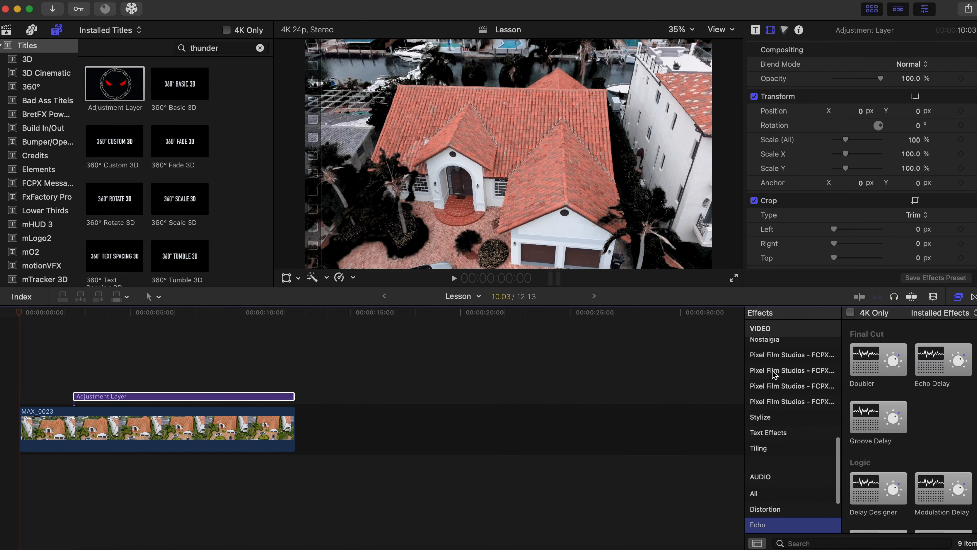
{"action": "scroll", "coordinate": [787, 428], "scroll_direction": "up", "scroll_amount": 6}
{"action": "left_click", "coordinate": [762, 372]}
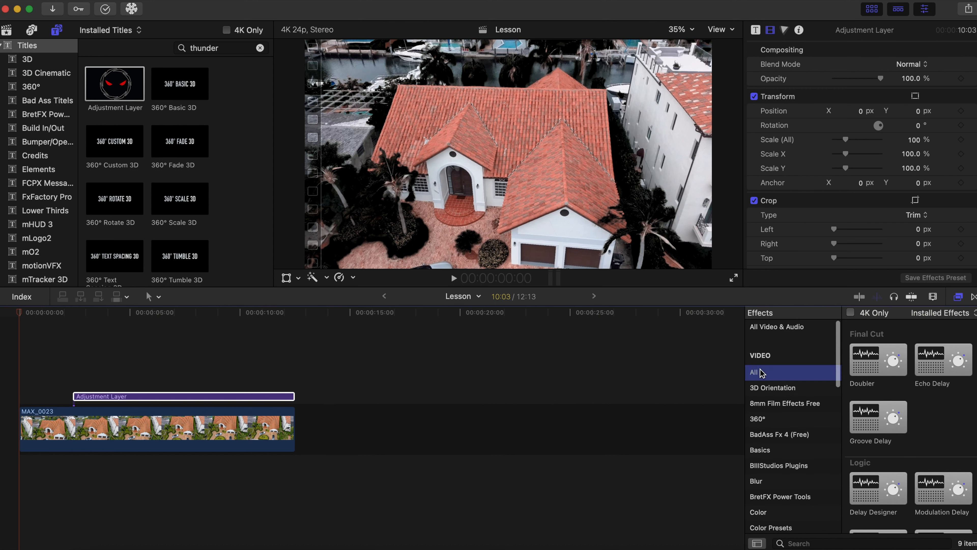
{"action": "left_click", "coordinate": [822, 544]}
{"action": "type", "text": "ea"}
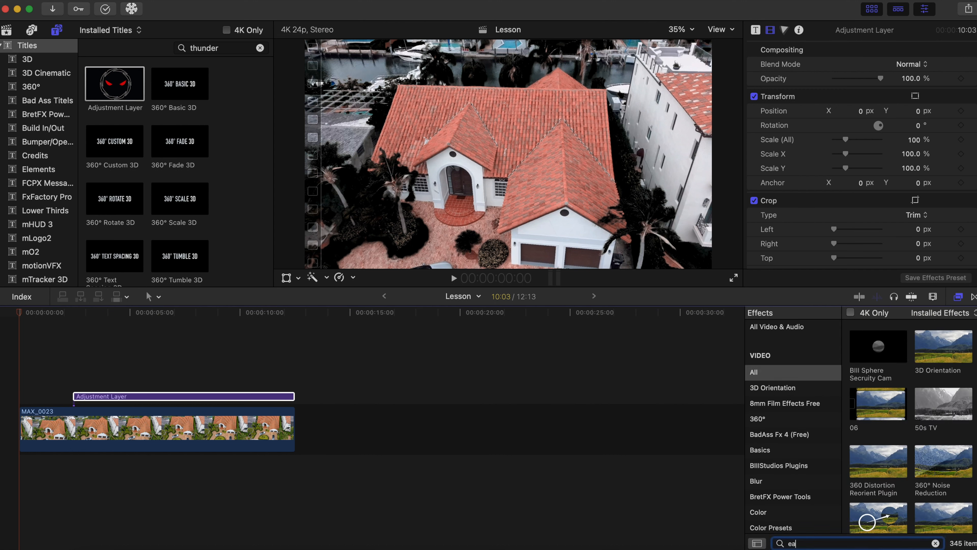
{"action": "type", "text": "rt"}
{"action": "left_click_drag", "start_coordinate": [878, 346], "coordinate": [230, 399]}
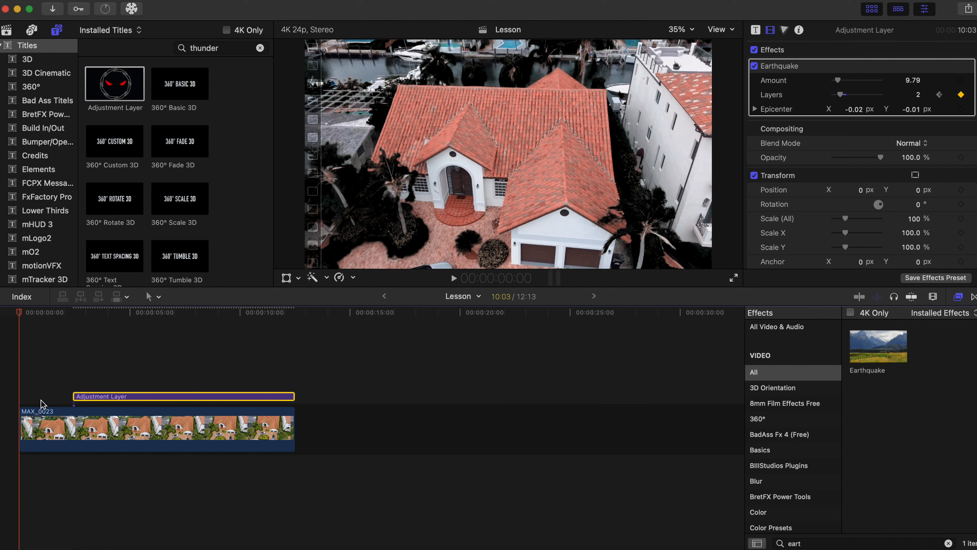
{"action": "key", "text": "space"}
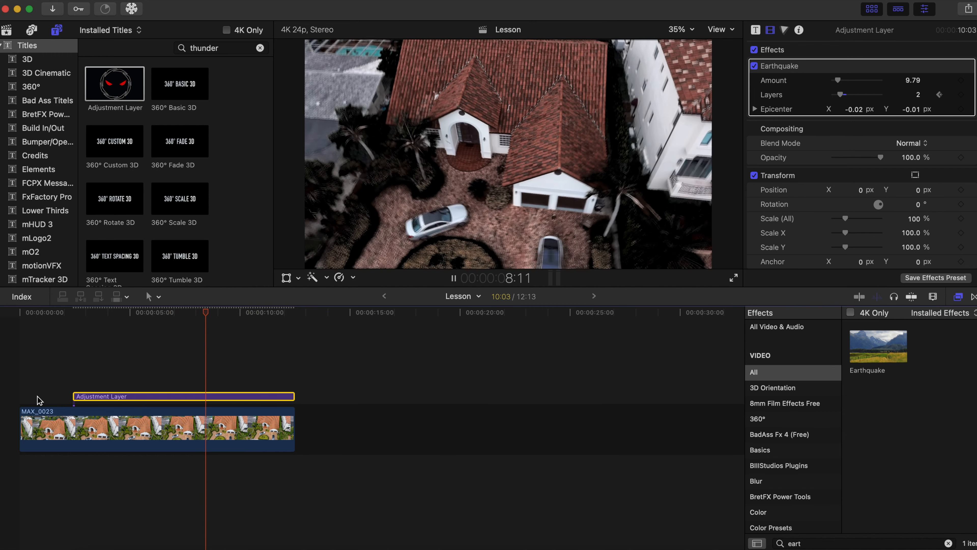
{"action": "key", "text": "space"}
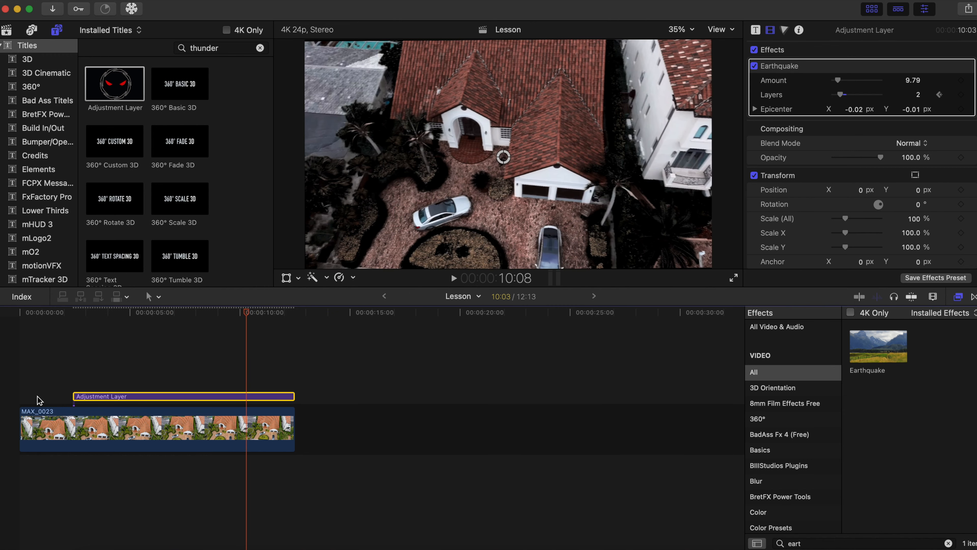
Search the effects for "zoom" and apply the Zoom effect to the adjustment layer.
{"action": "left_click", "coordinate": [820, 544]}
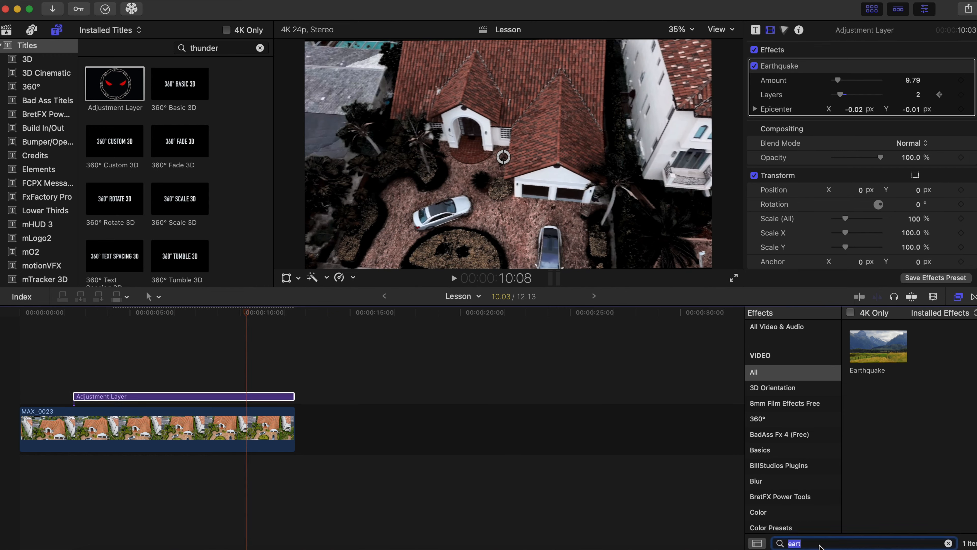
{"action": "type", "text": "zo"}
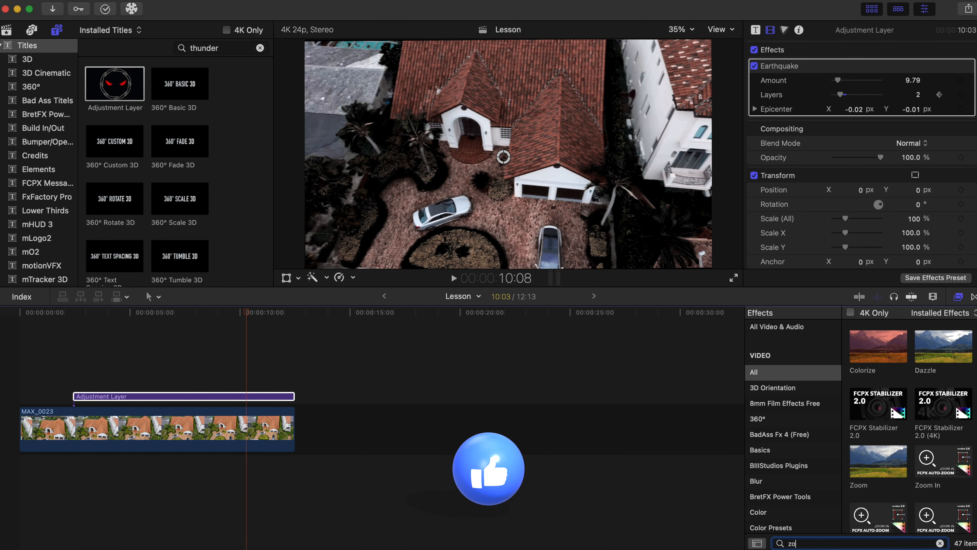
{"action": "type", "text": "om"}
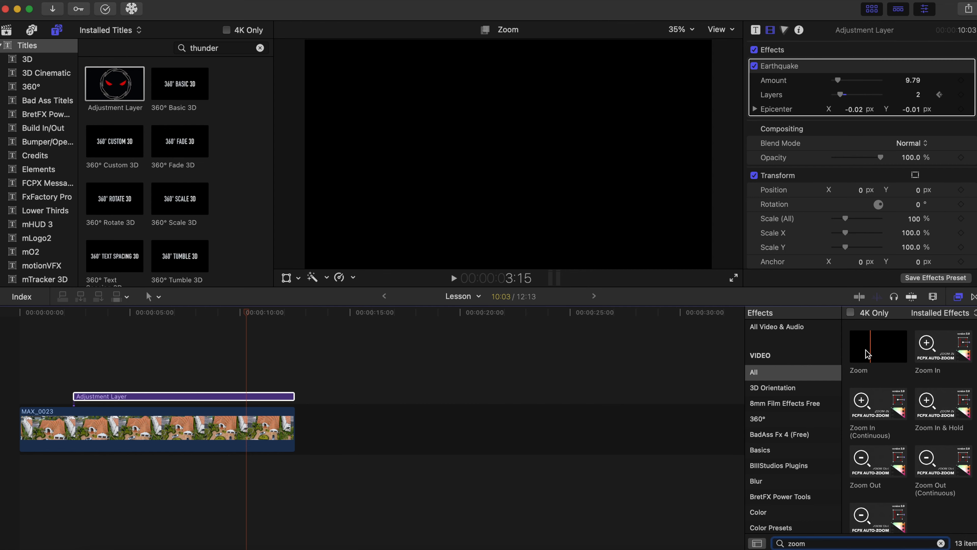
{"action": "left_click_drag", "start_coordinate": [872, 355], "coordinate": [229, 402]}
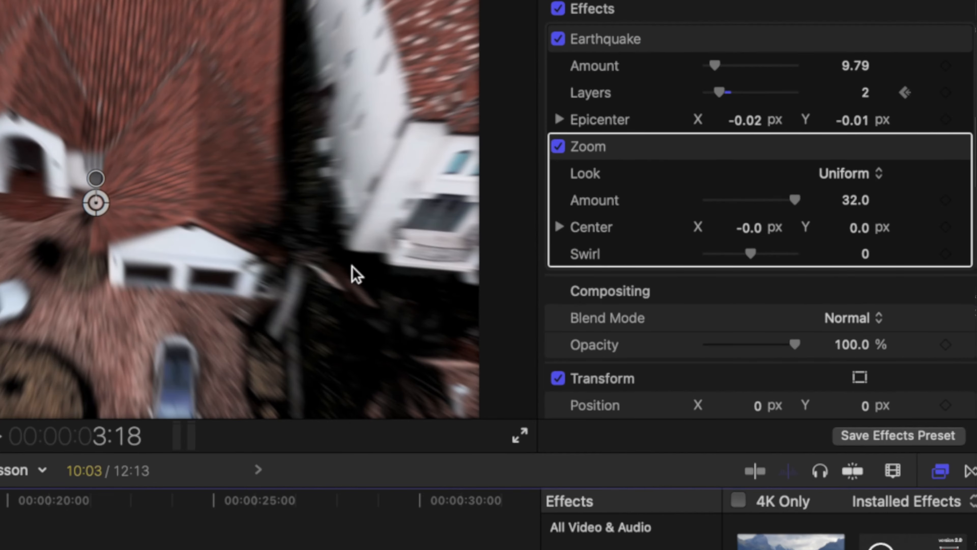
Add a shape mask to the Zoom effect, enlarge it to nearly the full frame height, and widen its feathered edge.
{"action": "mouse_move", "coordinate": [833, 150]}
{"action": "left_click", "coordinate": [858, 146]}
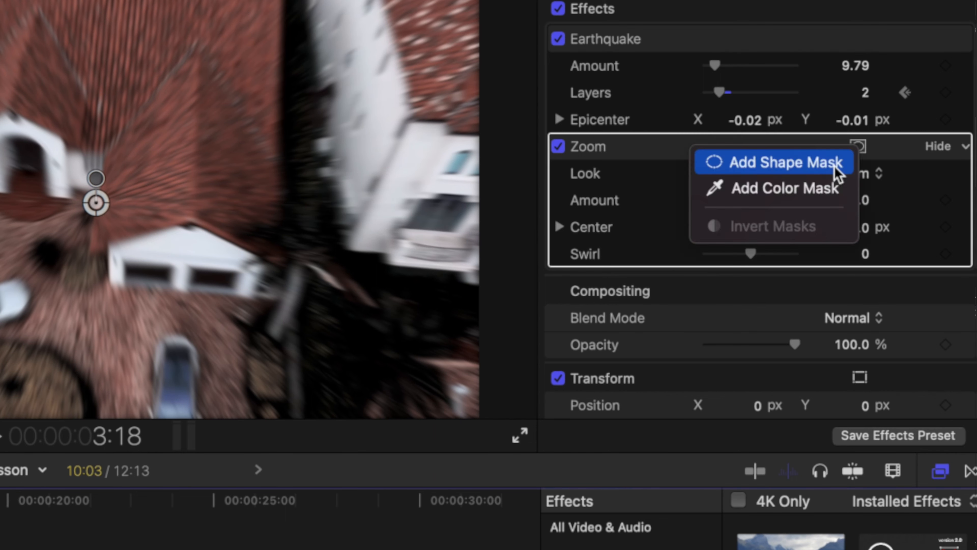
{"action": "left_click", "coordinate": [836, 168]}
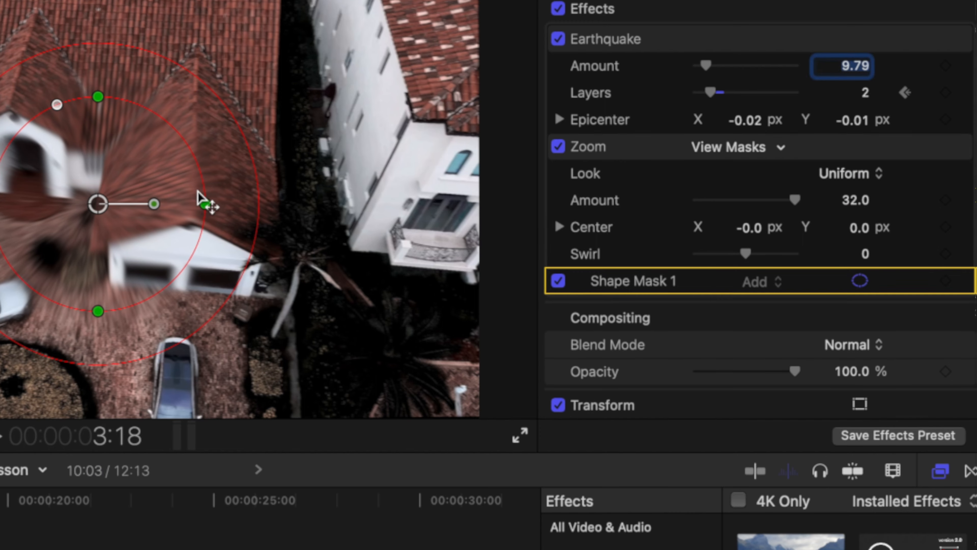
{"action": "left_click_drag", "start_coordinate": [207, 206], "coordinate": [334, 227]}
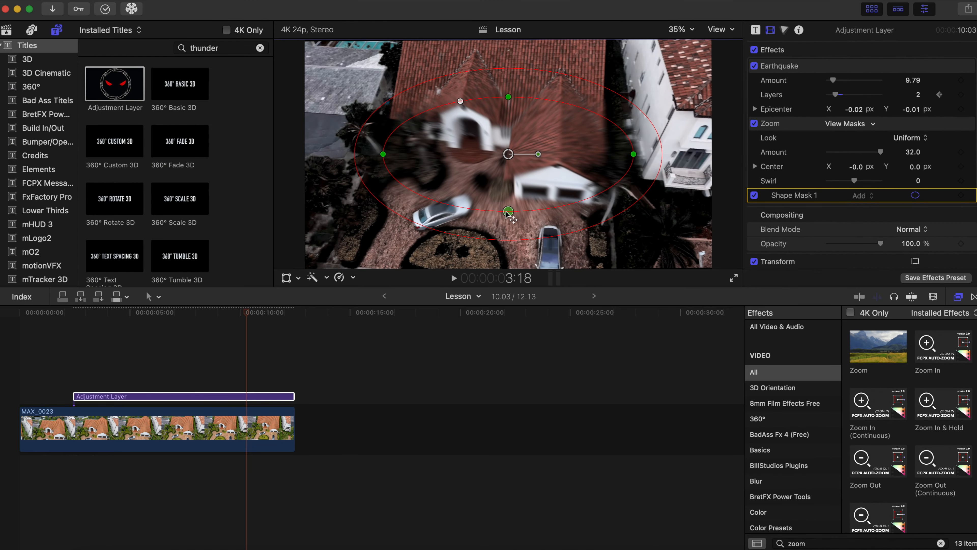
{"action": "left_click_drag", "start_coordinate": [508, 211], "coordinate": [506, 264]}
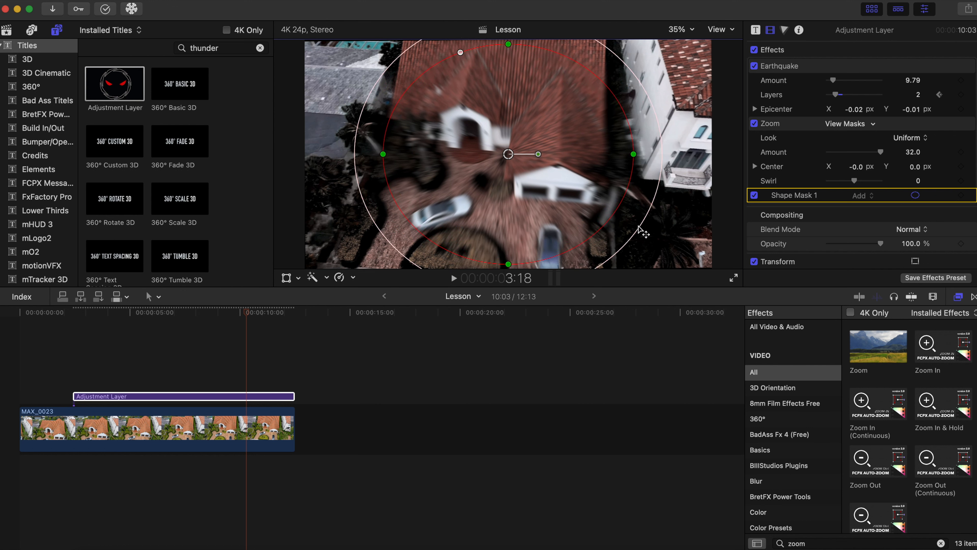
{"action": "left_click_drag", "start_coordinate": [639, 229], "coordinate": [668, 252]}
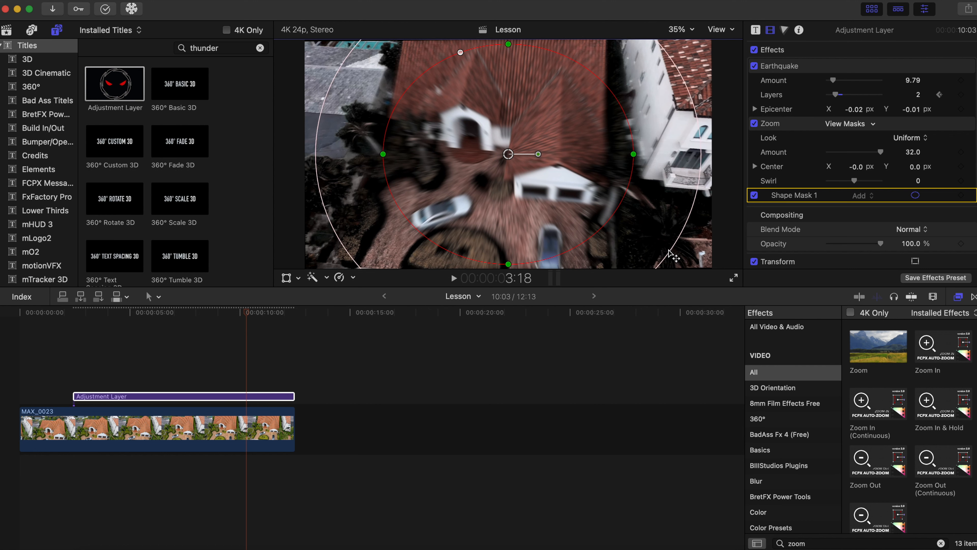
Invert the Zoom effect's mask so the blur affects the frame edges, and widen the mask shape slightly.
{"action": "left_click", "coordinate": [873, 123]}
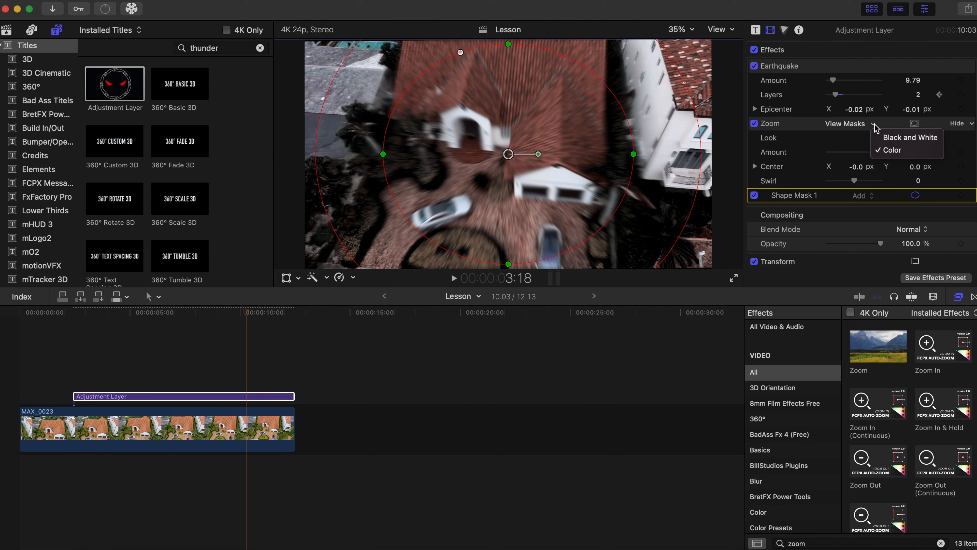
{"action": "left_click", "coordinate": [917, 124]}
{"action": "left_click", "coordinate": [917, 125]}
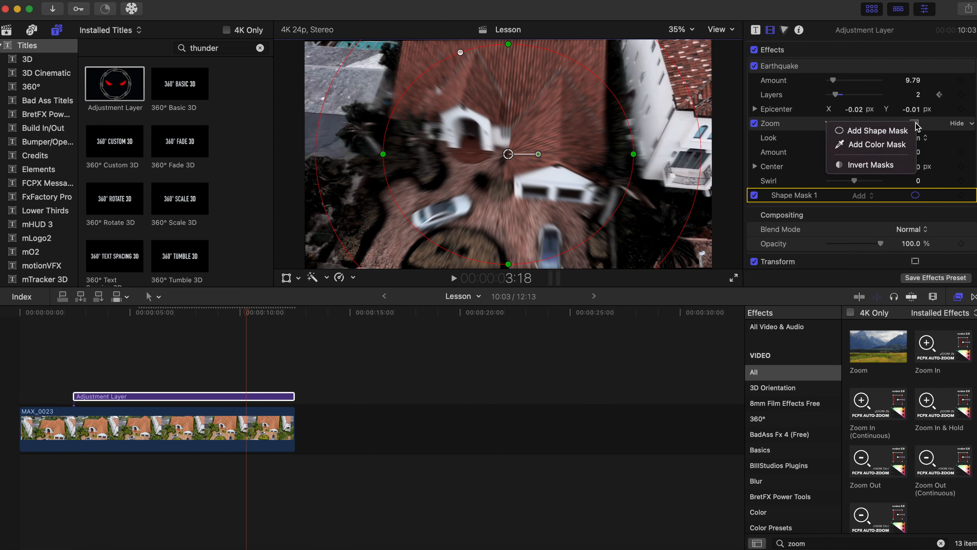
{"action": "left_click", "coordinate": [893, 165]}
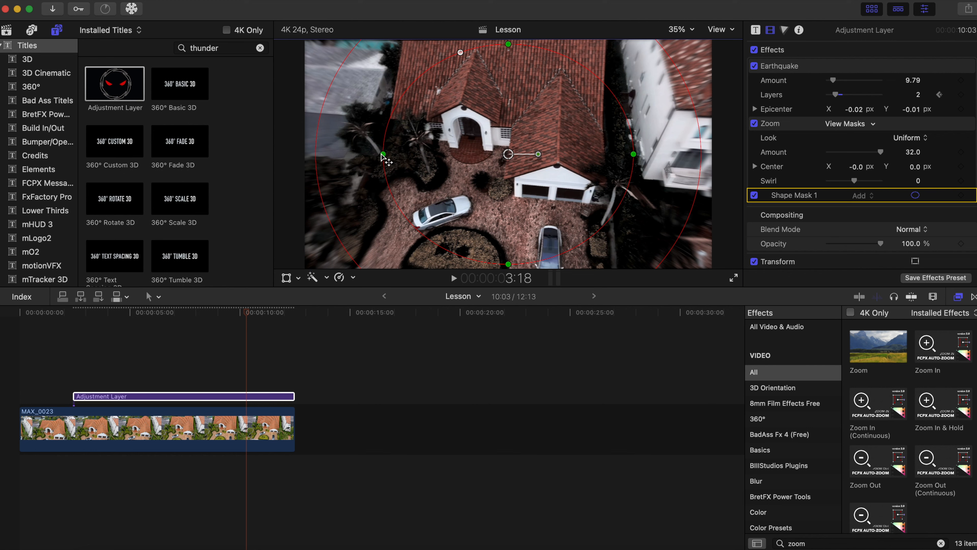
{"action": "left_click_drag", "start_coordinate": [383, 155], "coordinate": [374, 156]}
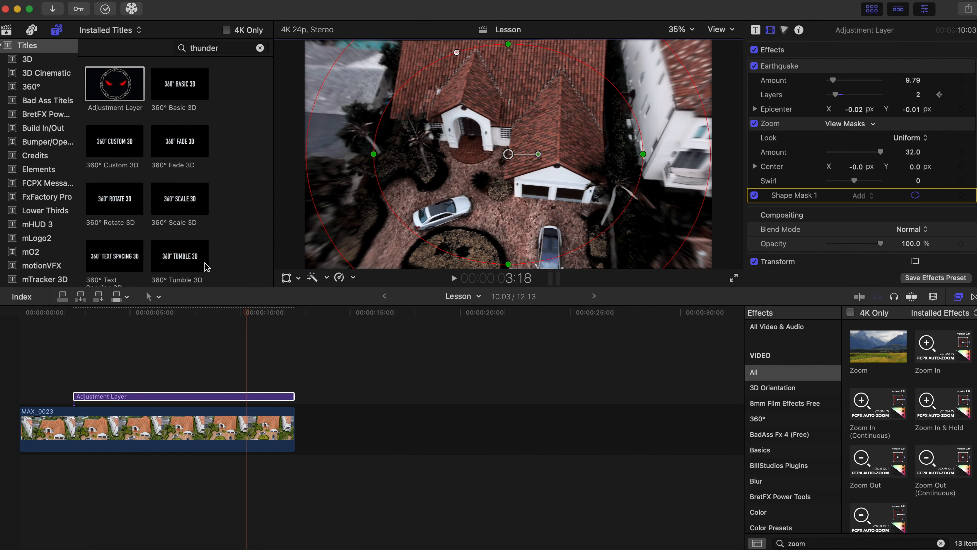
Play the timeline from the start to review the combined Earthquake and masked Zoom effects.
{"action": "left_click", "coordinate": [18, 353]}
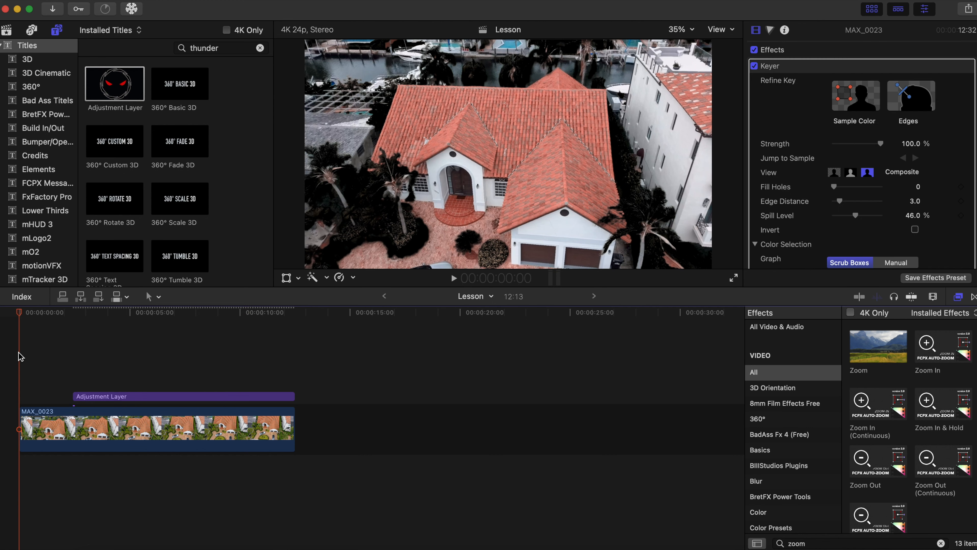
{"action": "key", "text": "space"}
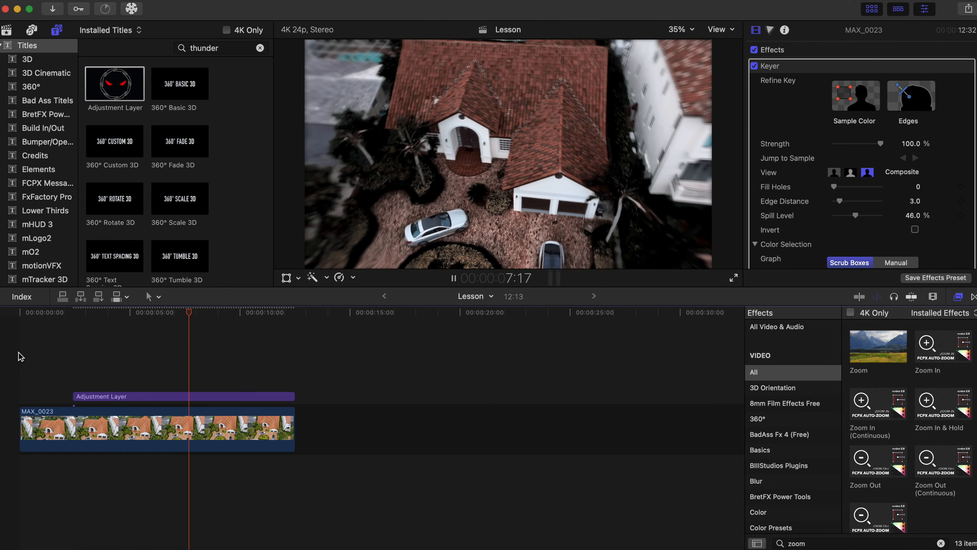
{"action": "left_click", "coordinate": [19, 353]}
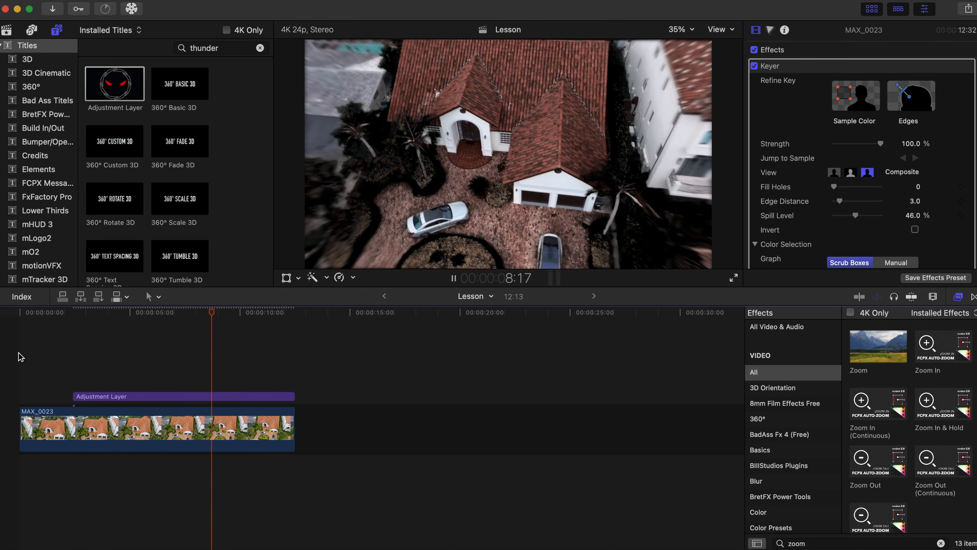
{"action": "key", "text": "space"}
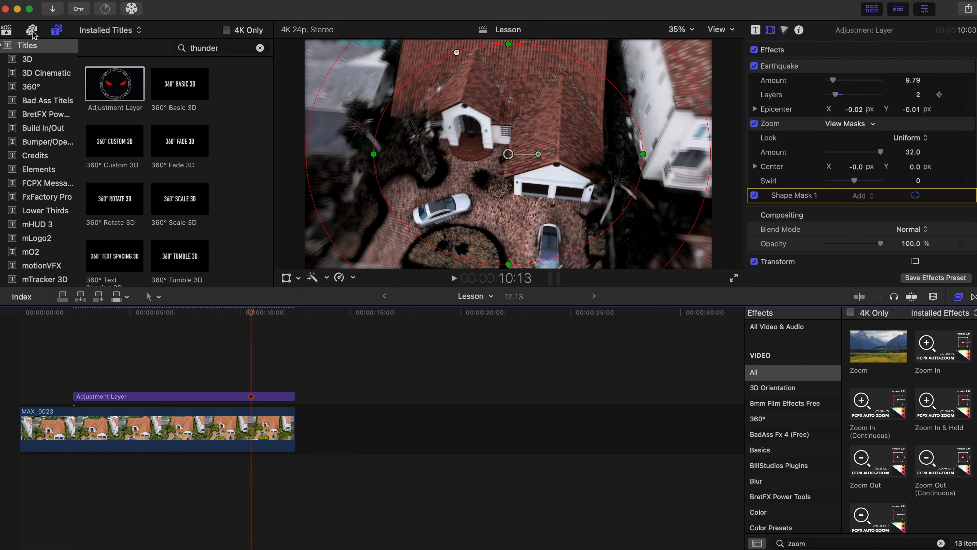
Add the Thunder and Lightning 3 sound effect beneath the MAX_0023 clip, starting at the beginning of the timeline.
{"action": "left_click", "coordinate": [6, 30]}
{"action": "left_click", "coordinate": [33, 30]}
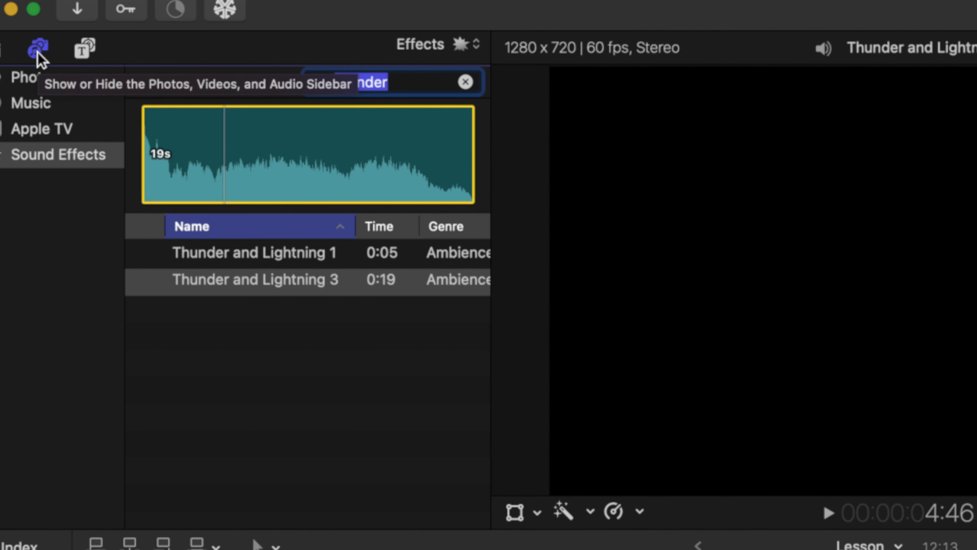
{"action": "left_click", "coordinate": [414, 83]}
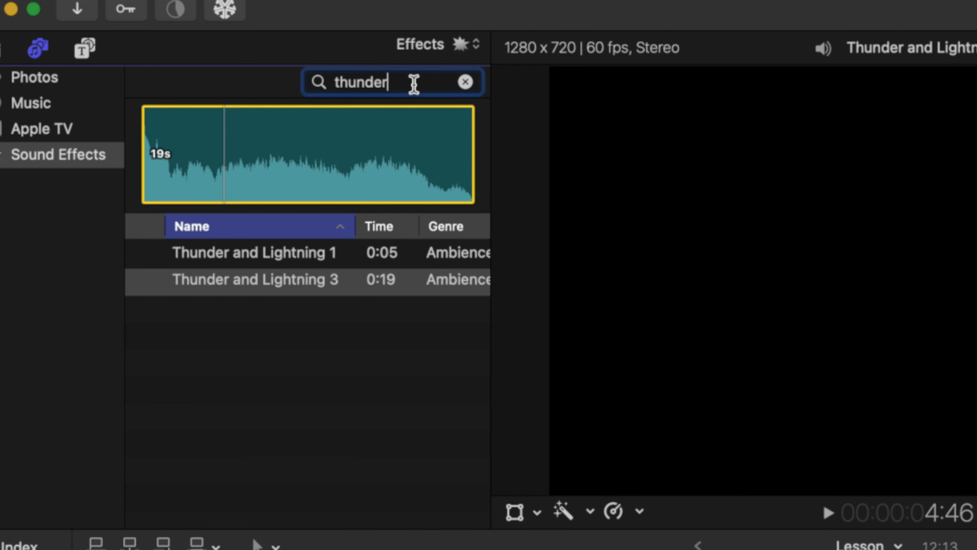
{"action": "left_click_drag", "start_coordinate": [316, 283], "coordinate": [17, 475]}
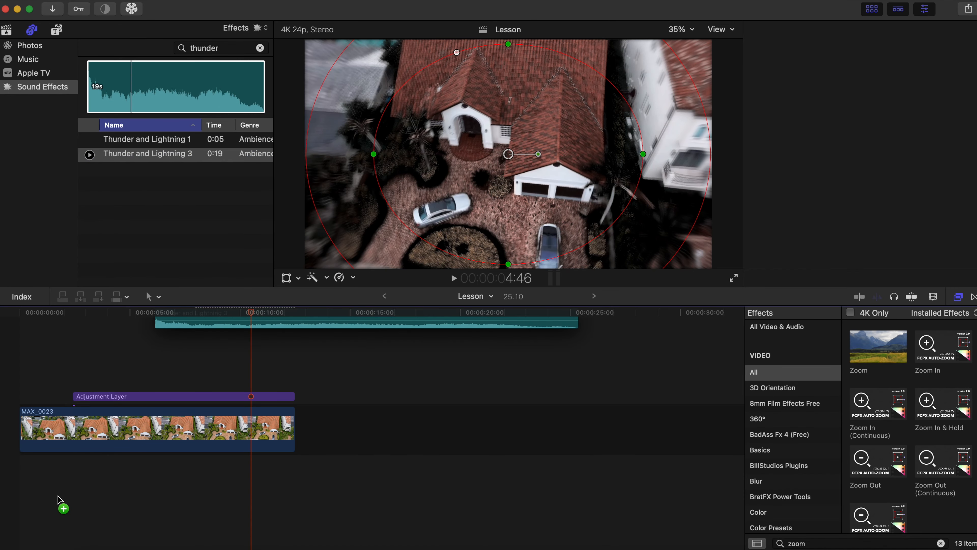
{"action": "left_click", "coordinate": [67, 467]}
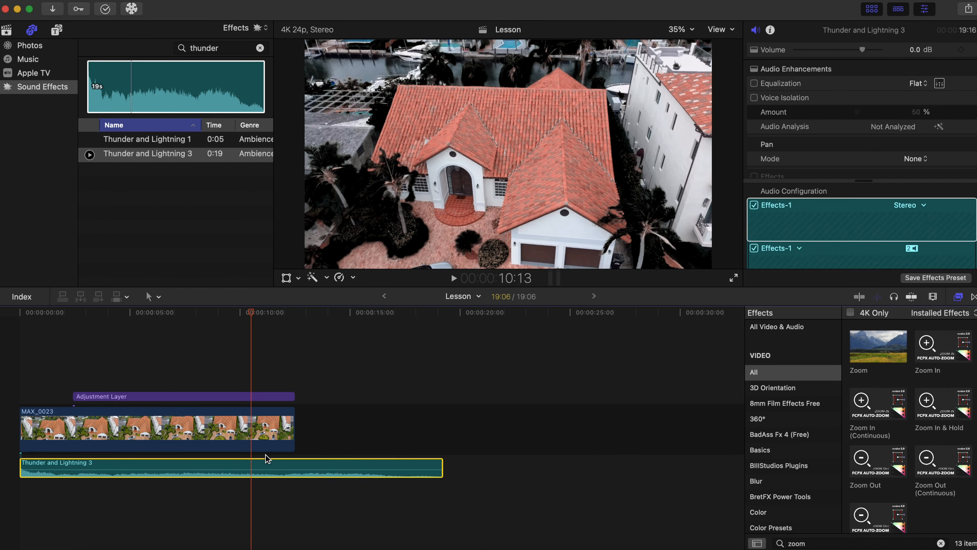
Cut the thunder audio at the end of the MAX_0023 clip and delete the excess audio and the leftover gap.
{"action": "left_click", "coordinate": [297, 442]}
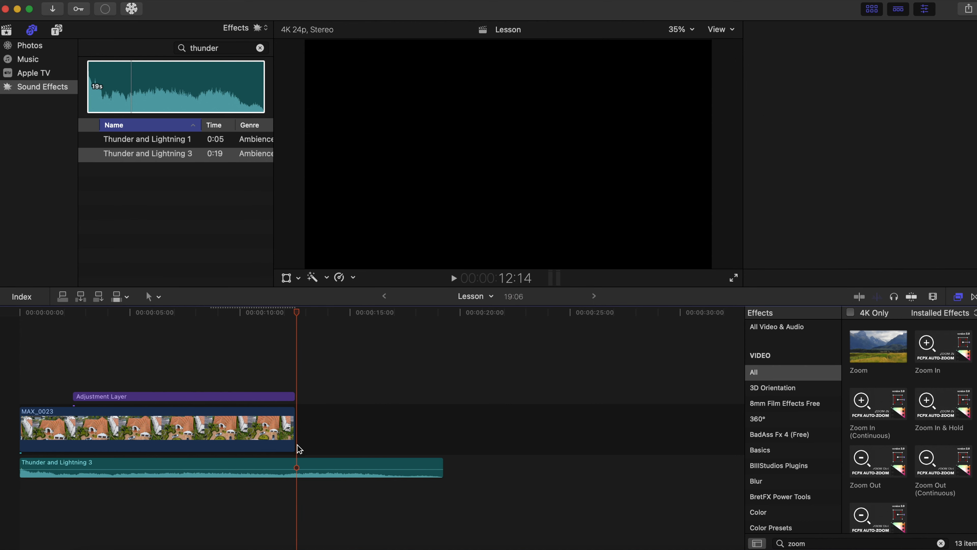
{"action": "key", "text": "super+b"}
{"action": "left_click", "coordinate": [337, 464]}
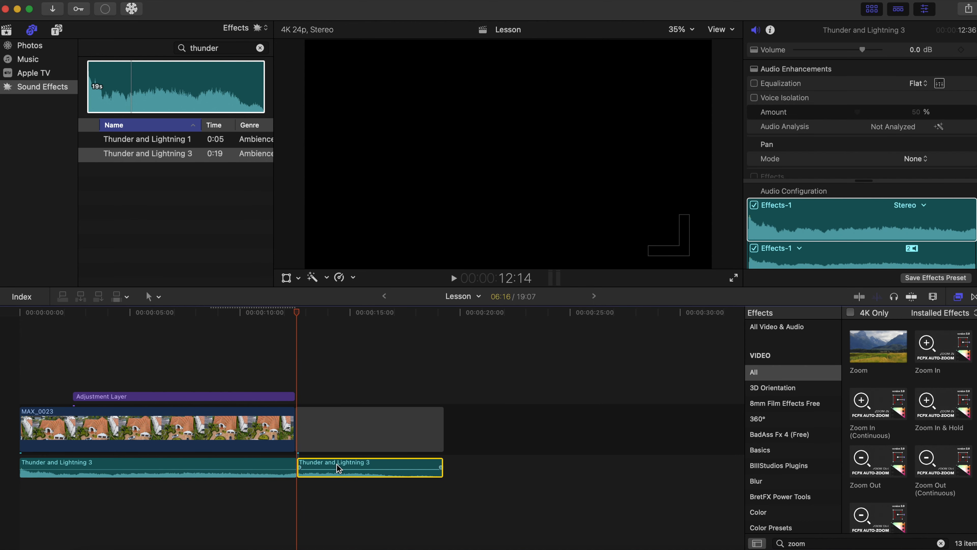
{"action": "key", "text": "Delete"}
{"action": "left_click", "coordinate": [340, 439]}
{"action": "key", "text": "Delete"}
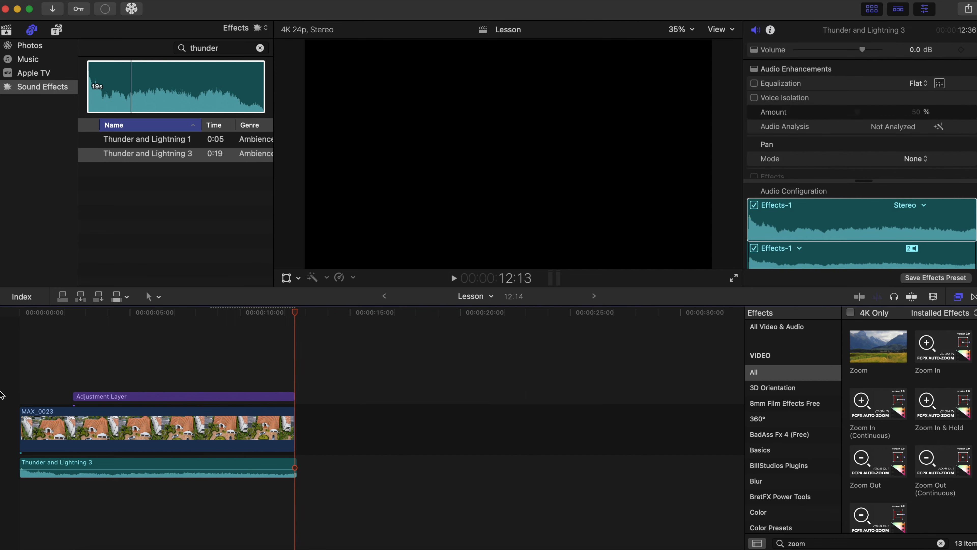
Play the sequence from the start to check the shake and blur effects together with the thunder sound.
{"action": "left_click", "coordinate": [19, 394]}
{"action": "key", "text": "space"}
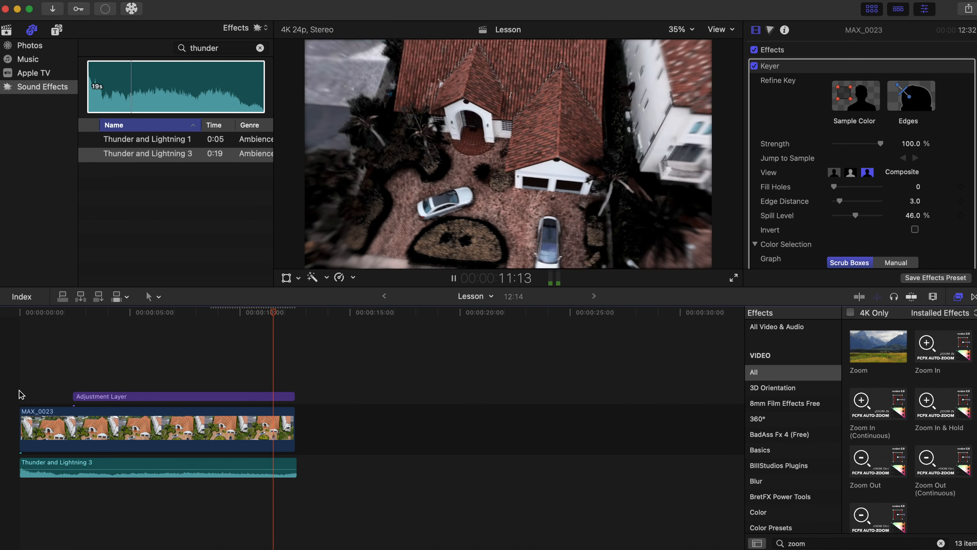
{"action": "key", "text": "space"}
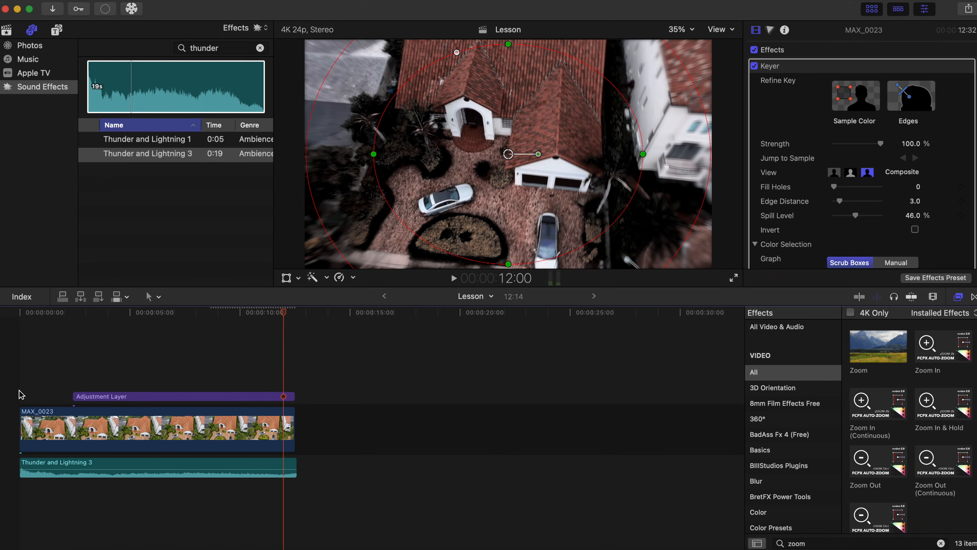